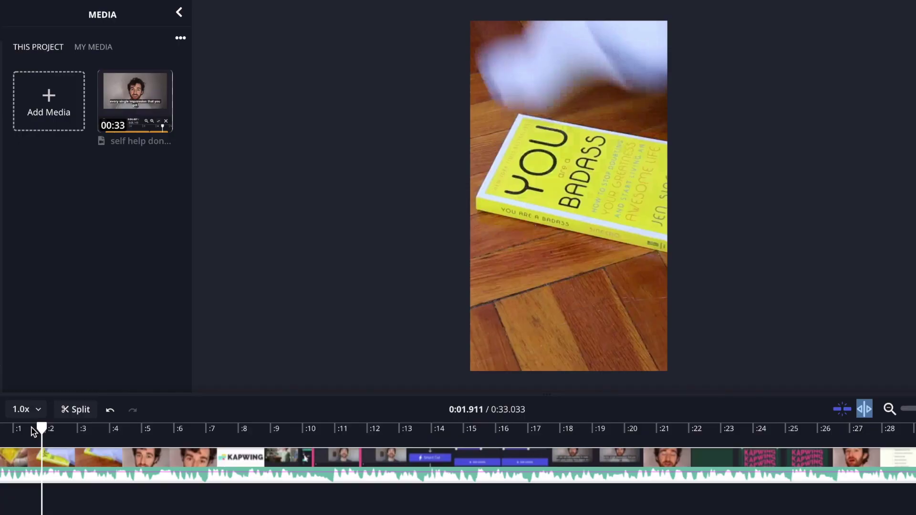
- Step frame by frame onto the scene change and split the clip there
key(Left)
key(Right)
key(Left)
key(Right)
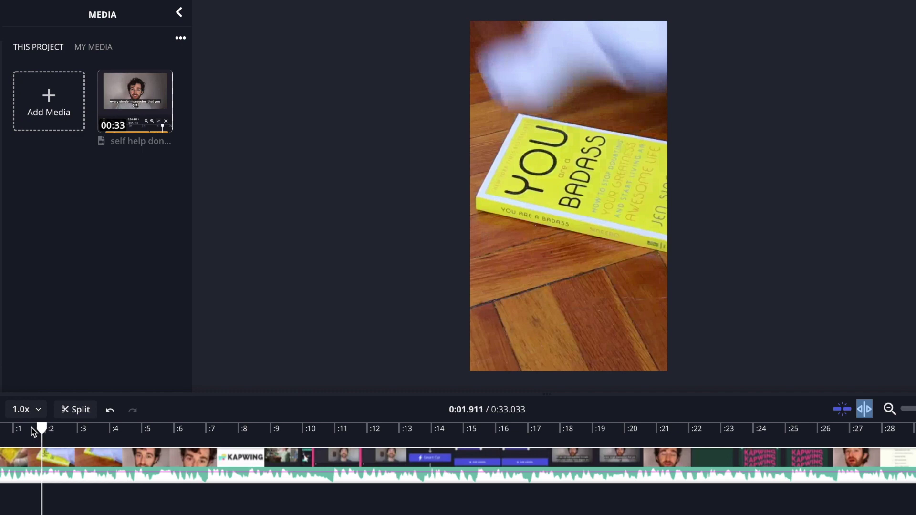
click(88, 424)
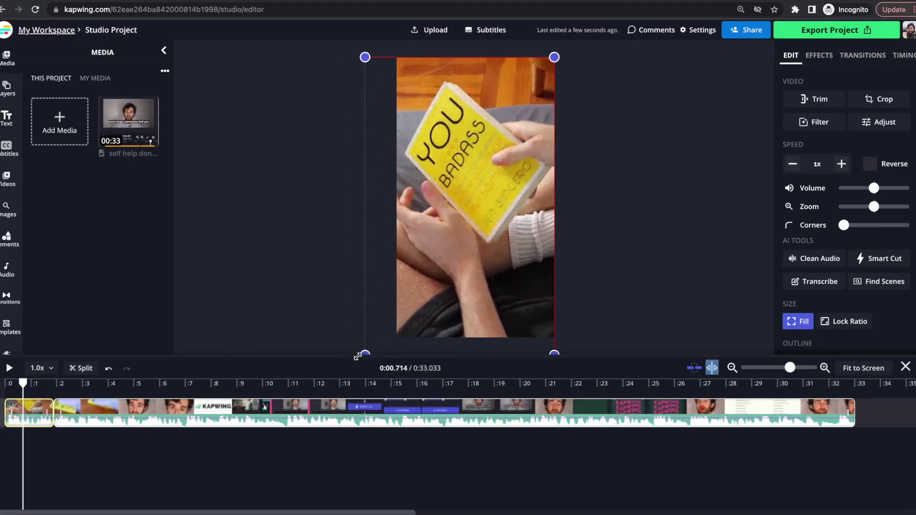
- Shrink the video layer, raise Find Scenes split sensitivity, and confirm the detected splits
drag(316, 331, 465, 313)
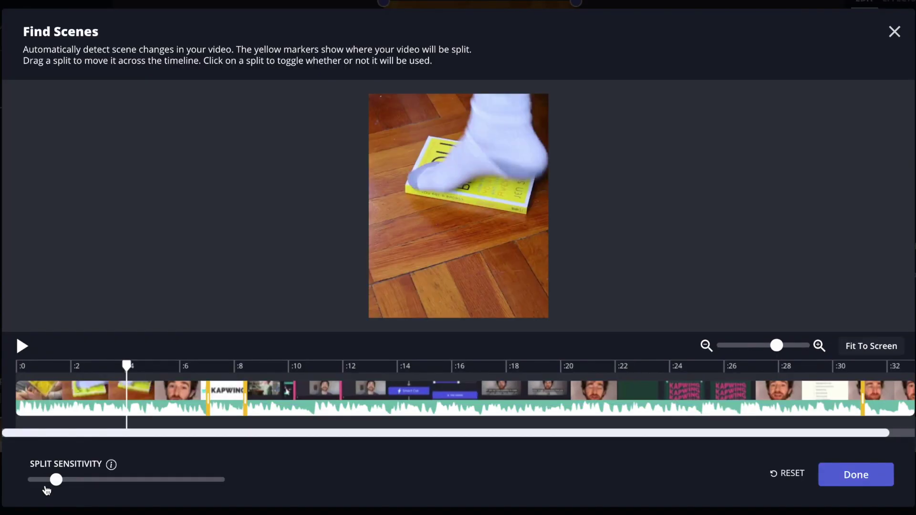
drag(50, 481, 151, 483)
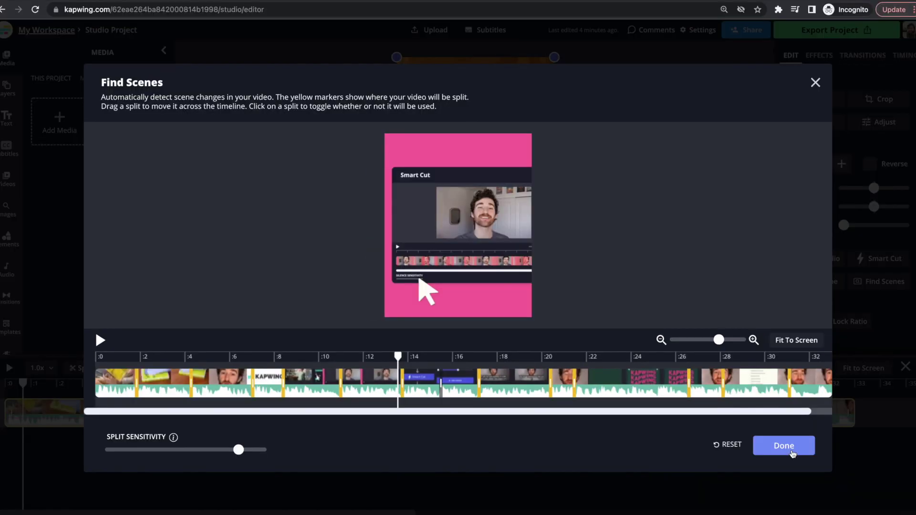
click(856, 475)
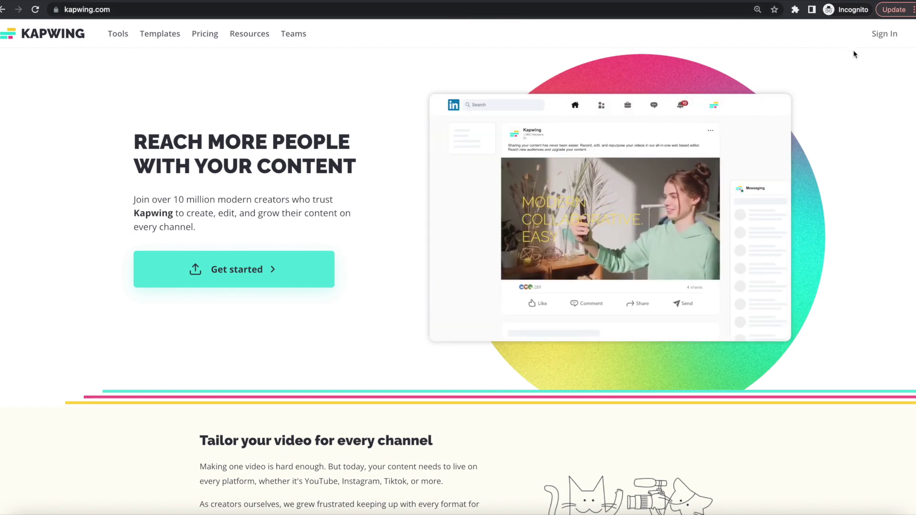
- From the workspace dashboard, start a new project with the book video
click(879, 39)
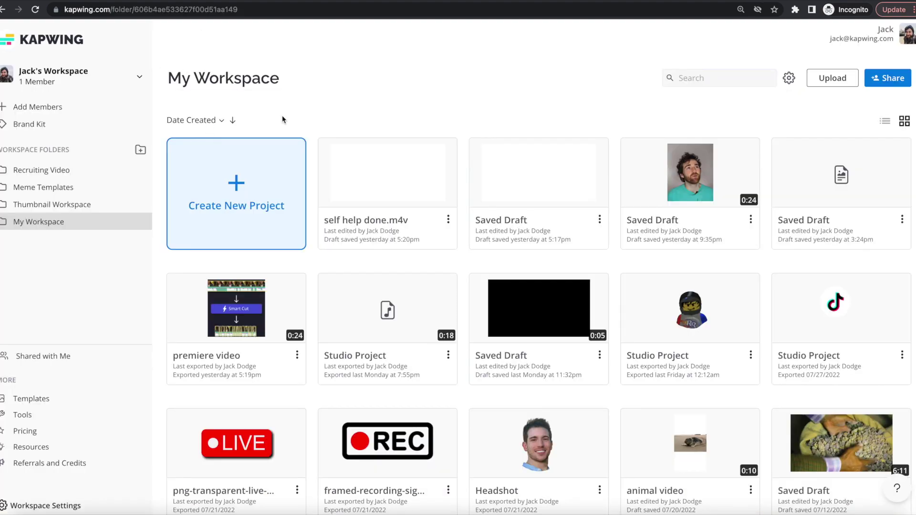
click(234, 218)
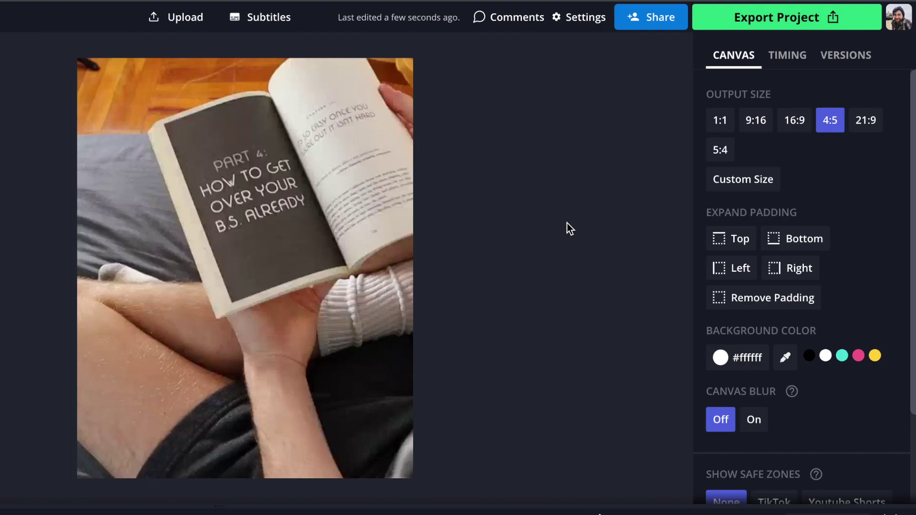
- Switch the output size to 9:16 and scrub the playhead to about 1.6 seconds
click(757, 124)
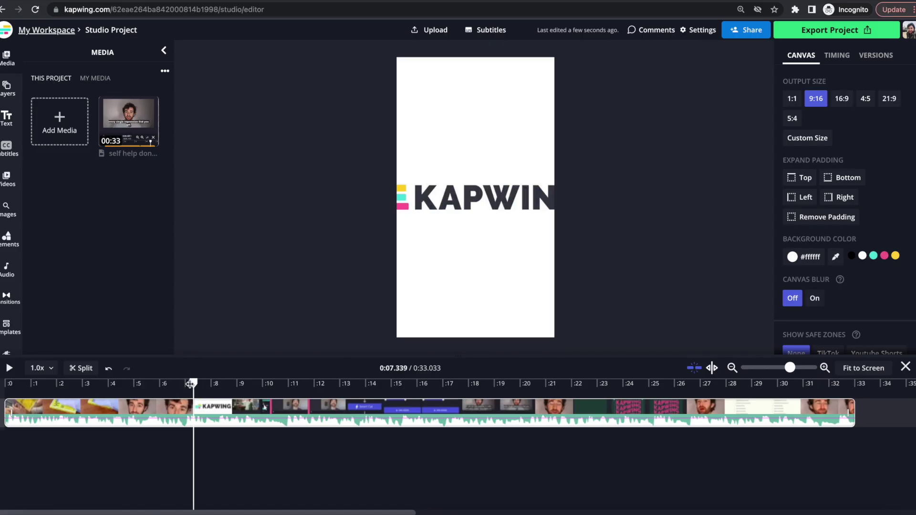
drag(190, 384, 16, 391)
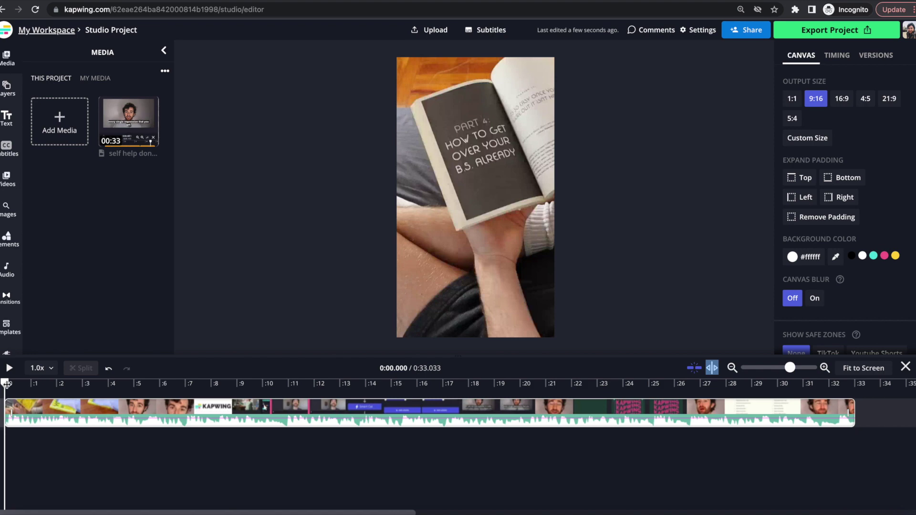
drag(24, 386, 46, 386)
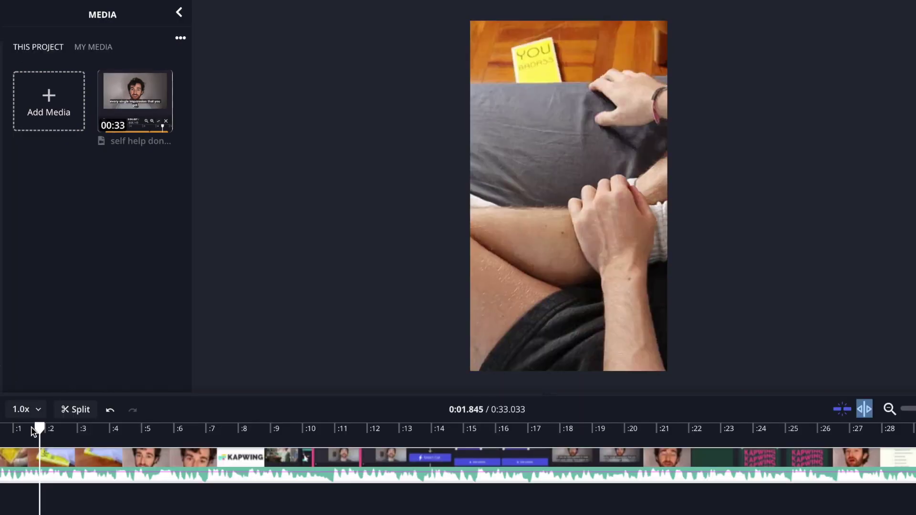
- Split the video at the 0:01.911 scene change and resize the opening clip on the canvas
key(Right)
key(Right)
key(Left)
key(Right)
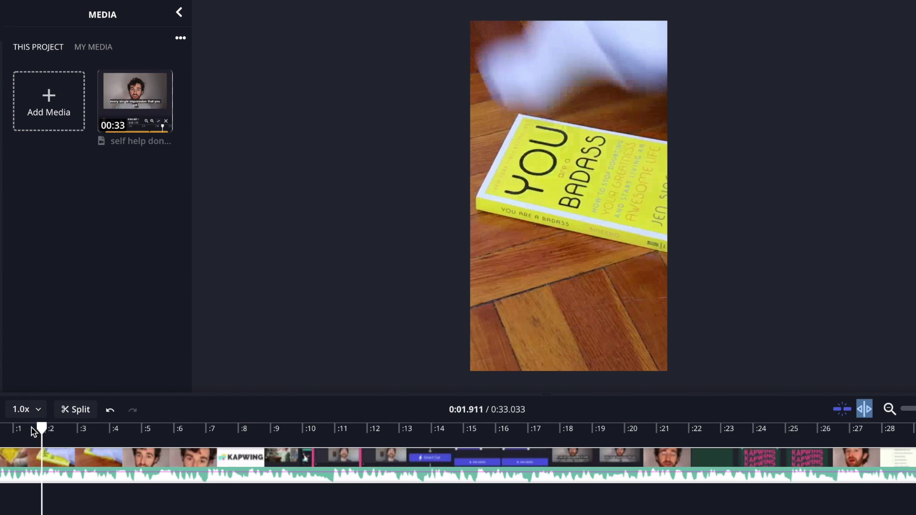
click(81, 409)
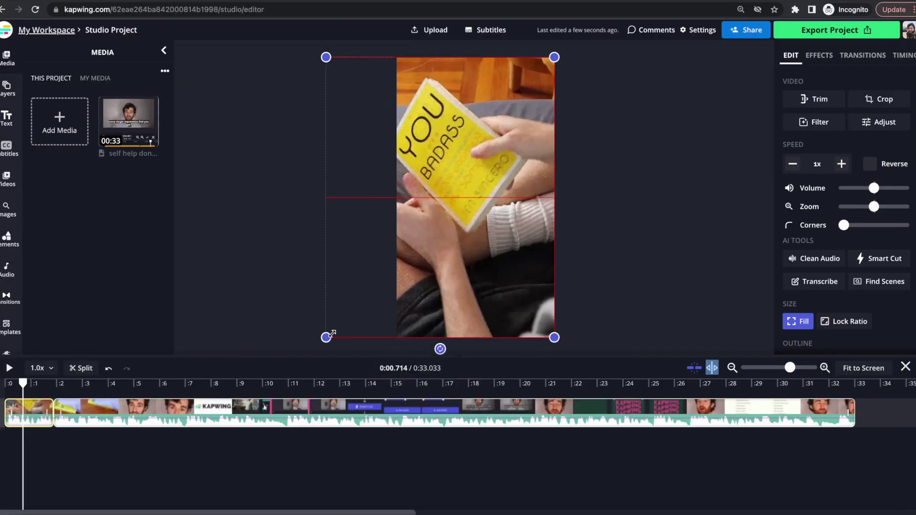
drag(326, 337, 374, 353)
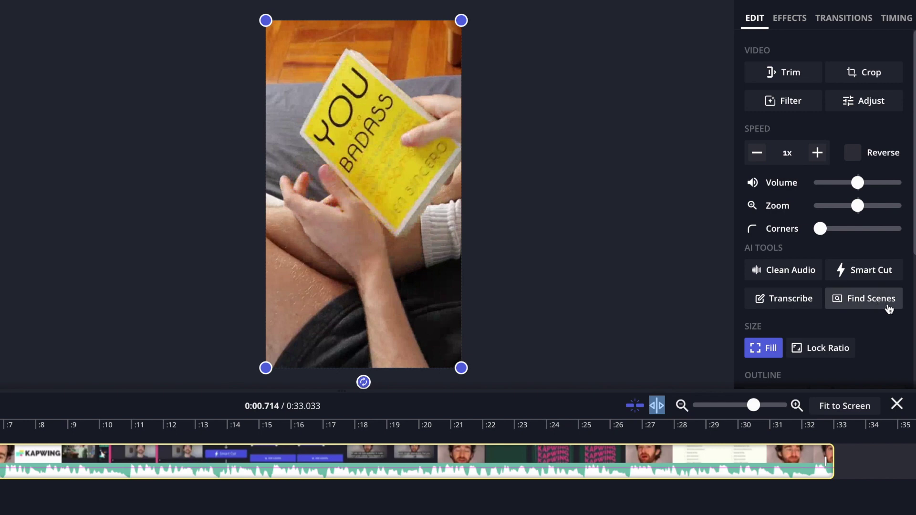
click(888, 307)
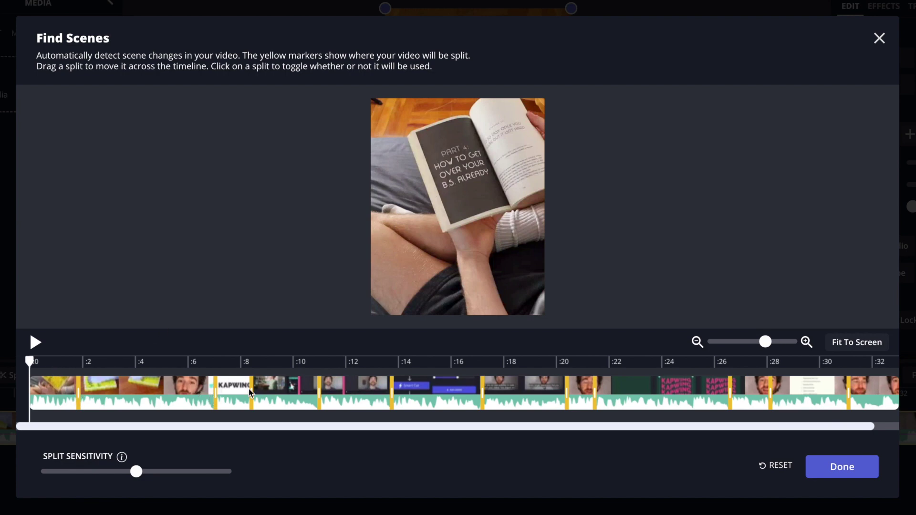
click(69, 359)
click(35, 342)
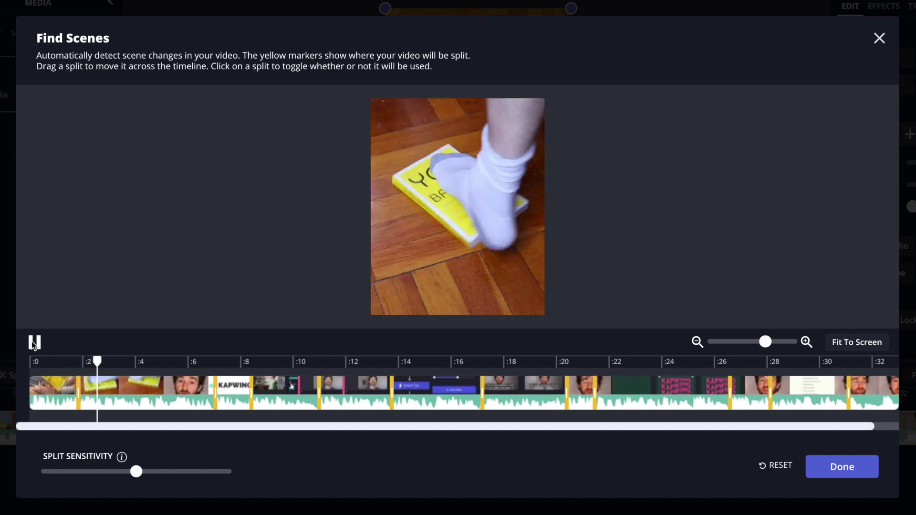
click(35, 342)
click(64, 360)
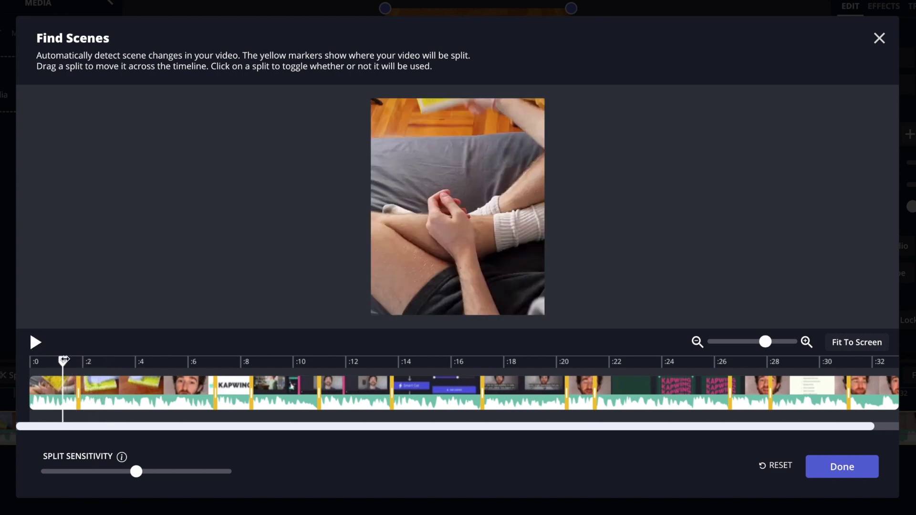
click(89, 360)
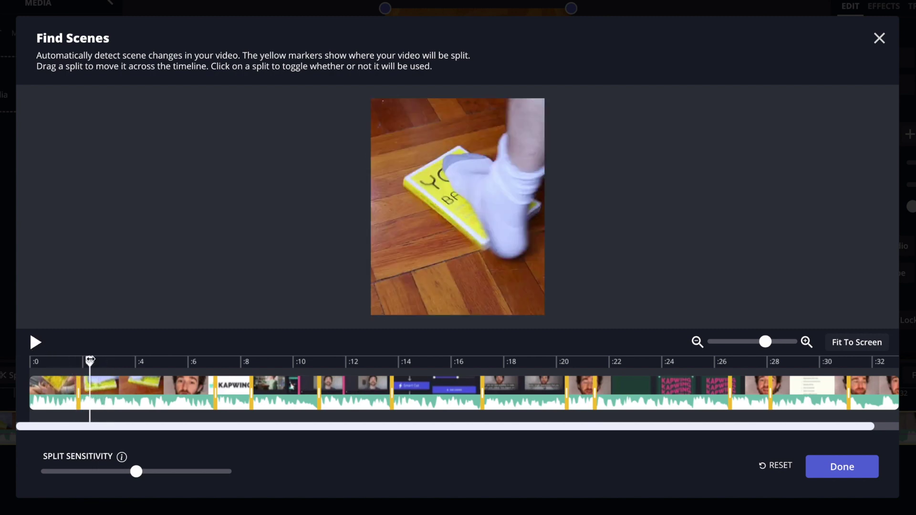
click(191, 360)
key(space)
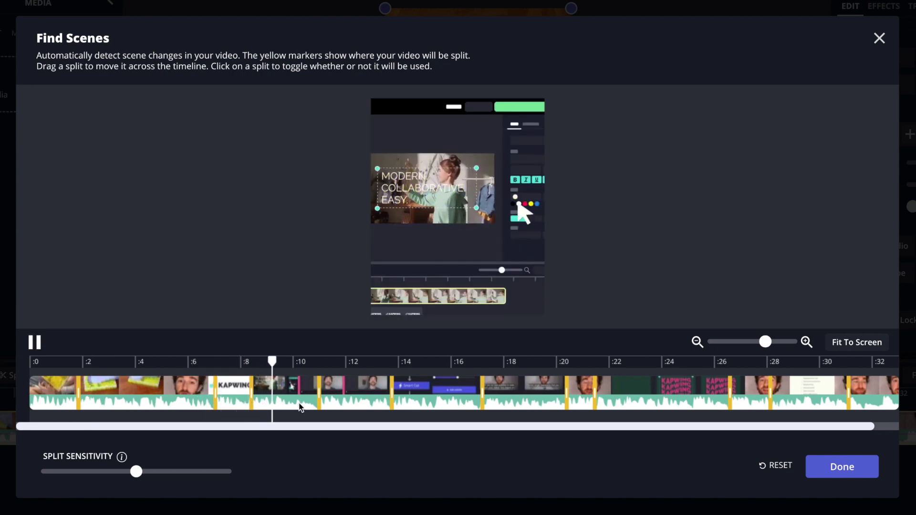
click(324, 406)
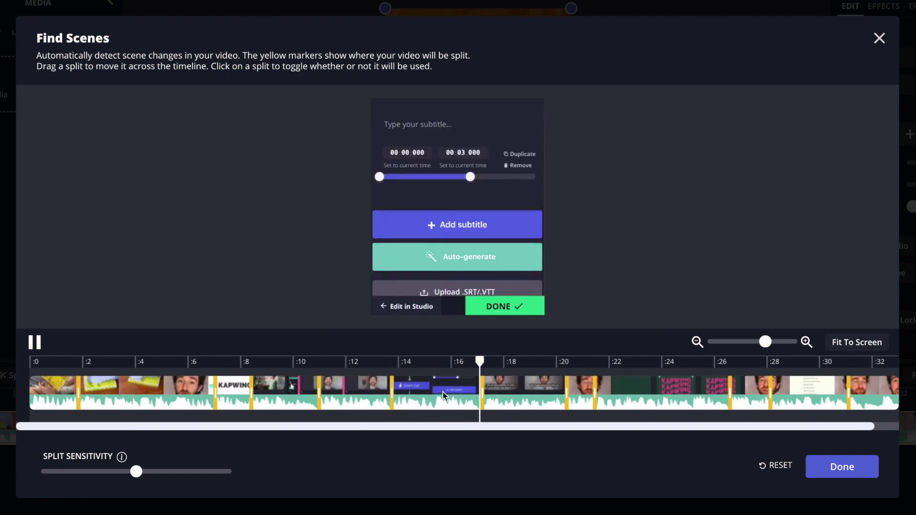
click(621, 391)
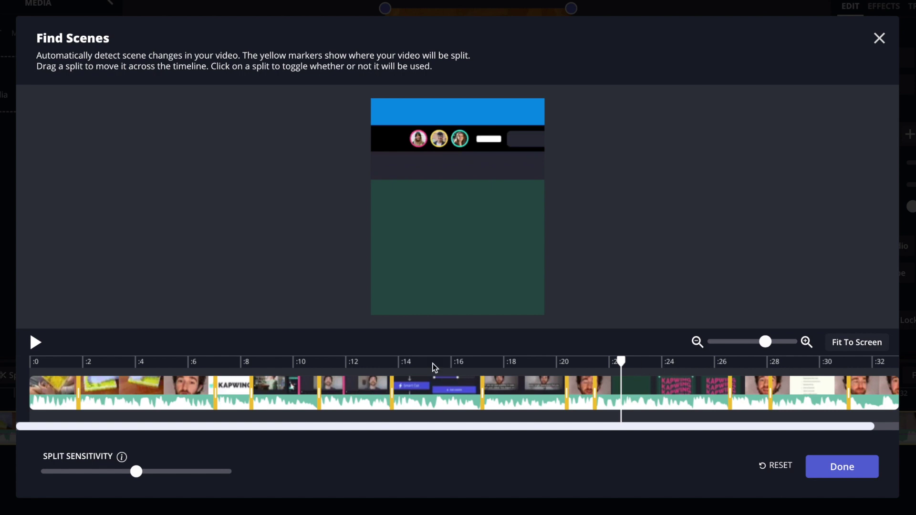
click(130, 364)
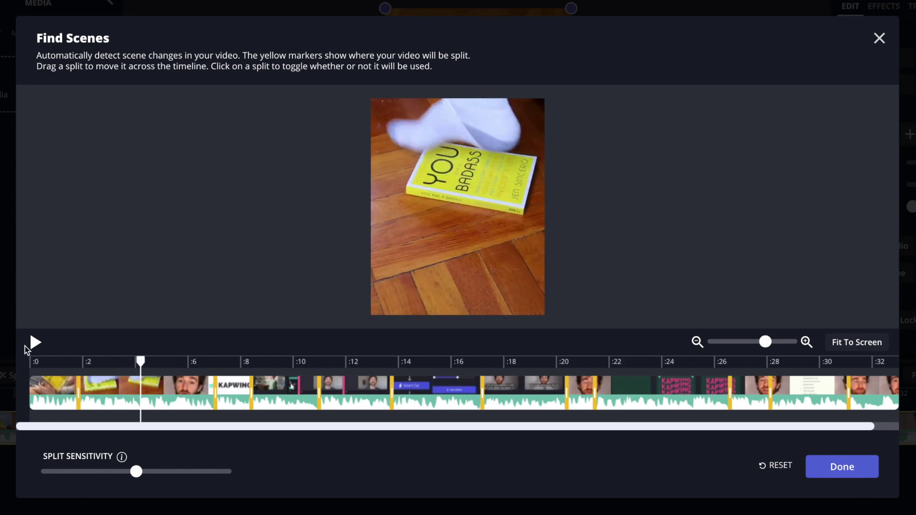
click(33, 342)
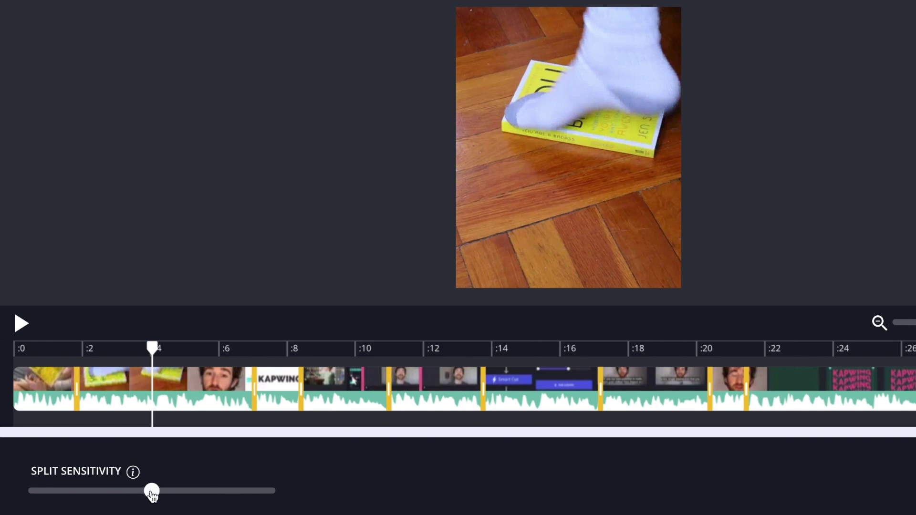
- Drag Split Sensitivity higher, then play the preview to check the extra scene splits
mouse_move(151, 497)
mouse_down()
mouse_move(66, 509)
mouse_move(75, 509)
mouse_move(45, 497)
mouse_move(233, 492)
mouse_up()
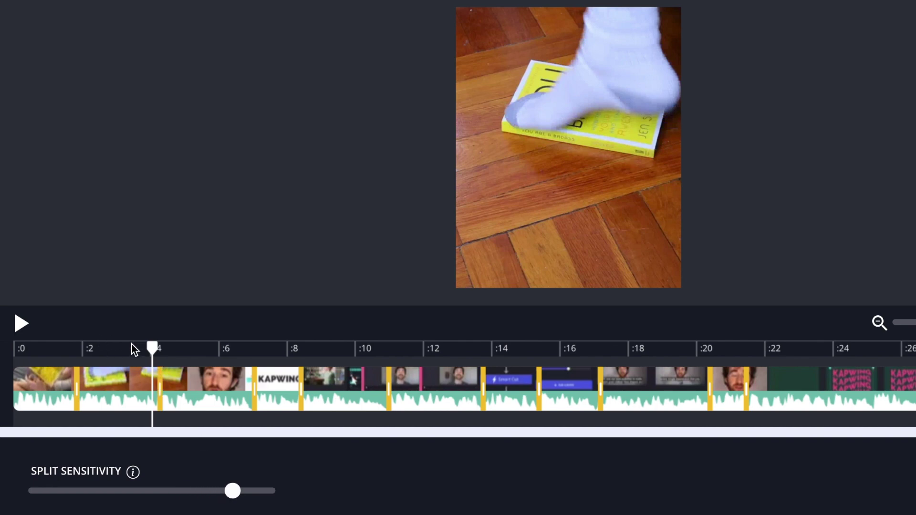
click(24, 324)
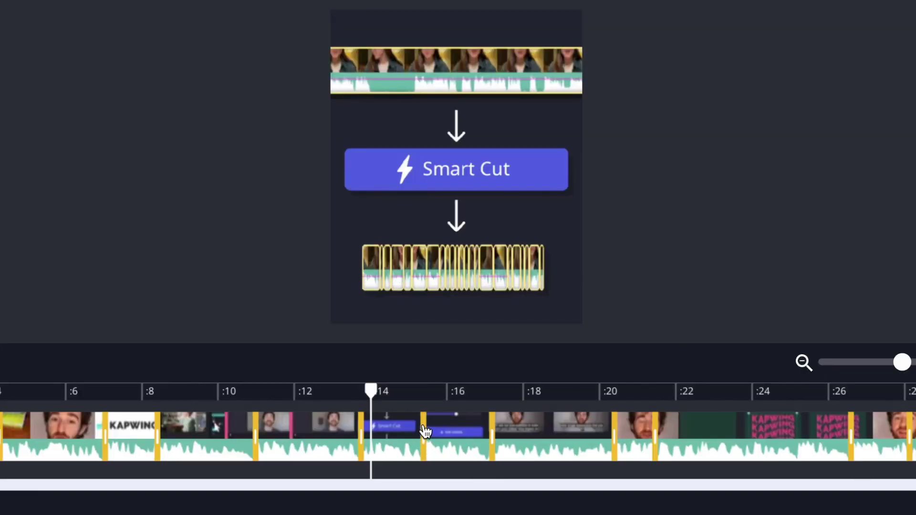
- Toggle the split near 0:15, fine-tune its position between Smart Cut scenes, and apply the splits
click(424, 436)
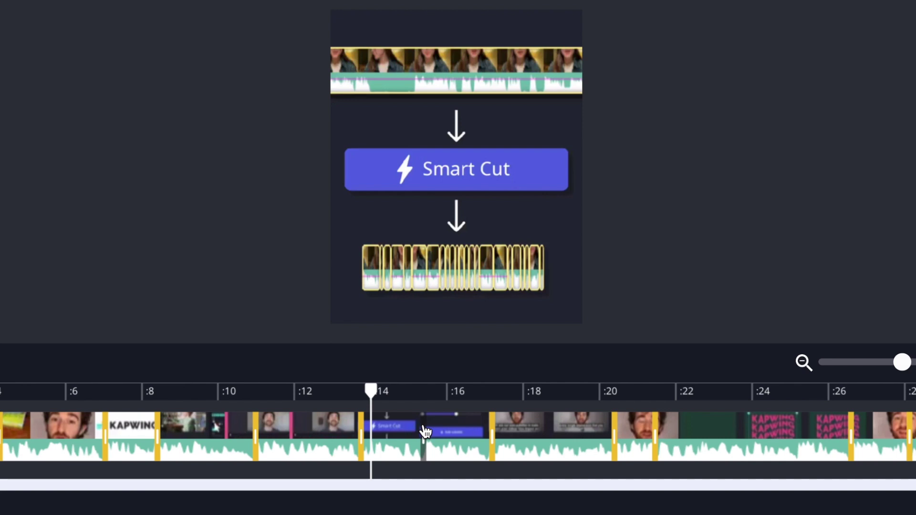
click(424, 456)
drag(424, 459, 396, 442)
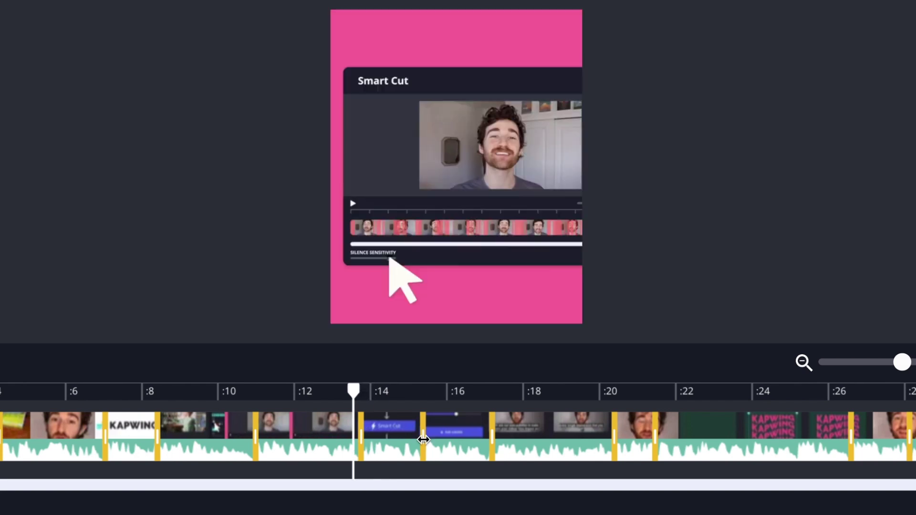
drag(455, 435, 423, 437)
mouse_move(423, 436)
mouse_down()
mouse_move(451, 434)
mouse_move(384, 433)
mouse_move(427, 431)
mouse_up()
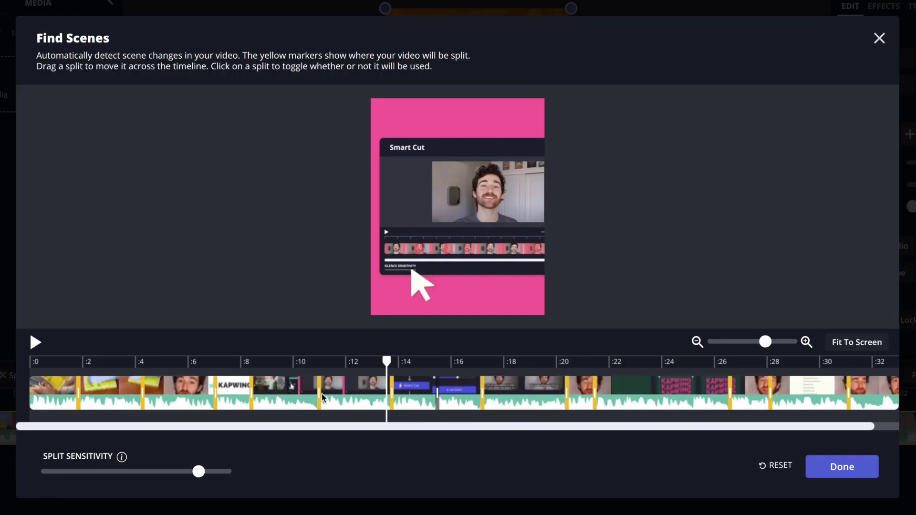
click(851, 471)
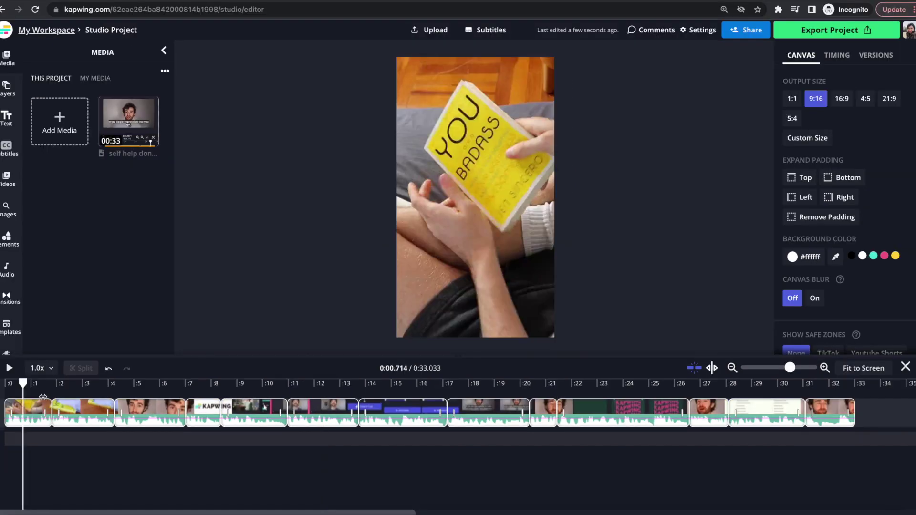
- Stretch the opening book clip wider and crop the KAPWING logo clip to full width
click(455, 250)
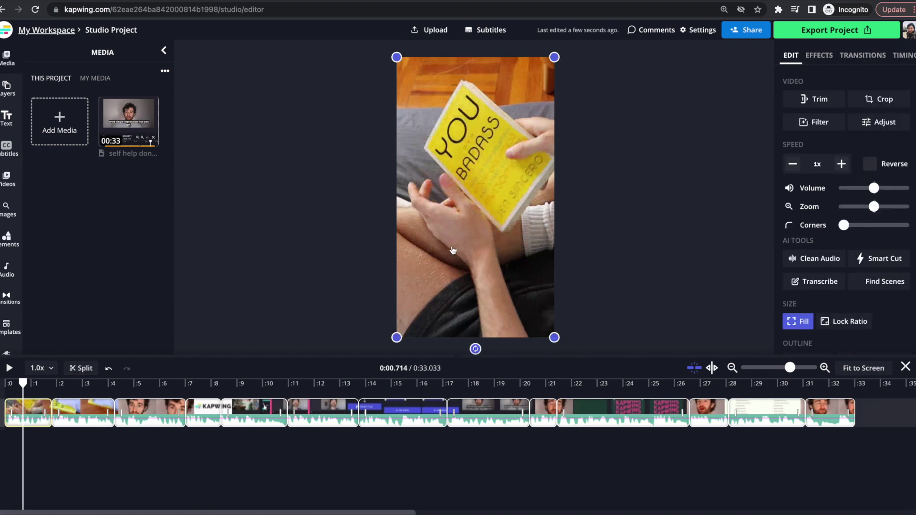
drag(398, 338, 381, 339)
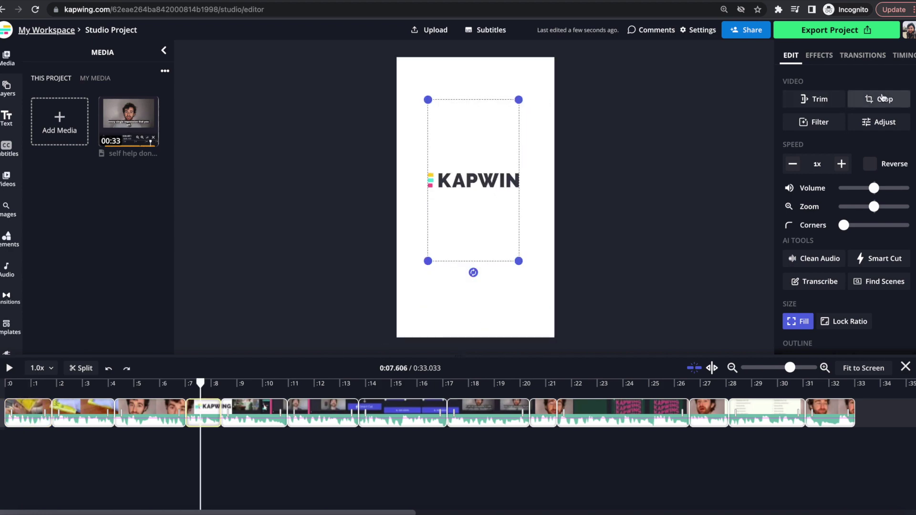
click(879, 99)
drag(516, 179, 538, 179)
click(495, 153)
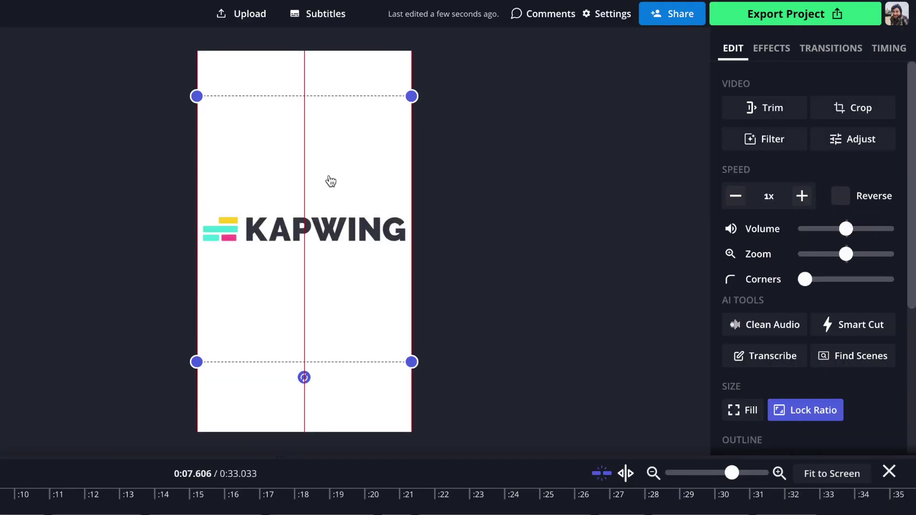
- Nudge the KAPWING logo clip slightly down and leave its size unchanged
click(459, 221)
drag(303, 258, 303, 266)
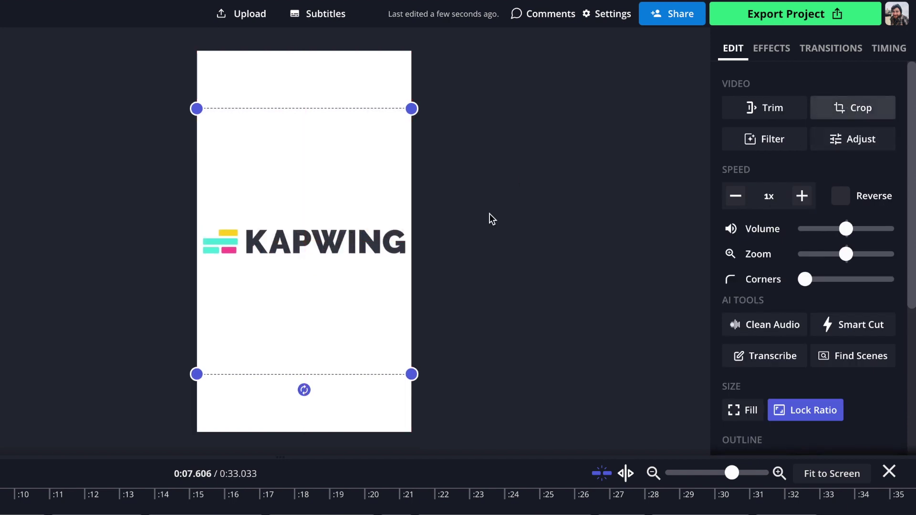
click(427, 298)
click(411, 376)
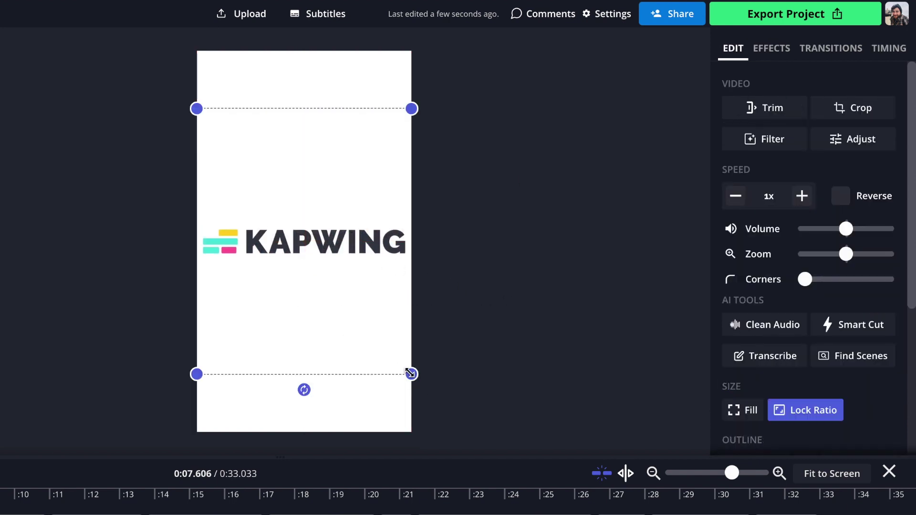
mouse_move(409, 373)
mouse_down()
mouse_move(344, 341)
mouse_move(415, 370)
mouse_move(350, 334)
mouse_move(411, 374)
mouse_up()
- Set the app demo clip to Fill with locked ratio and centre it vertically
click(742, 410)
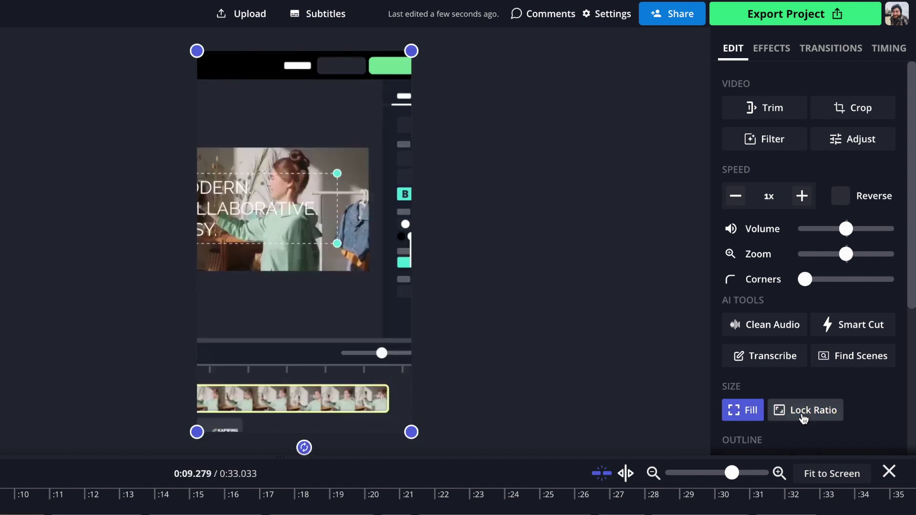
click(828, 422)
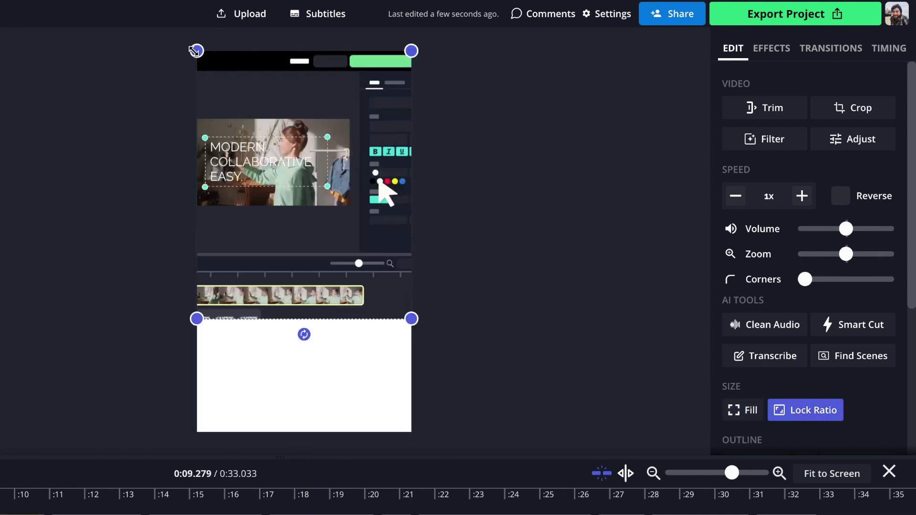
drag(197, 51, 295, 173)
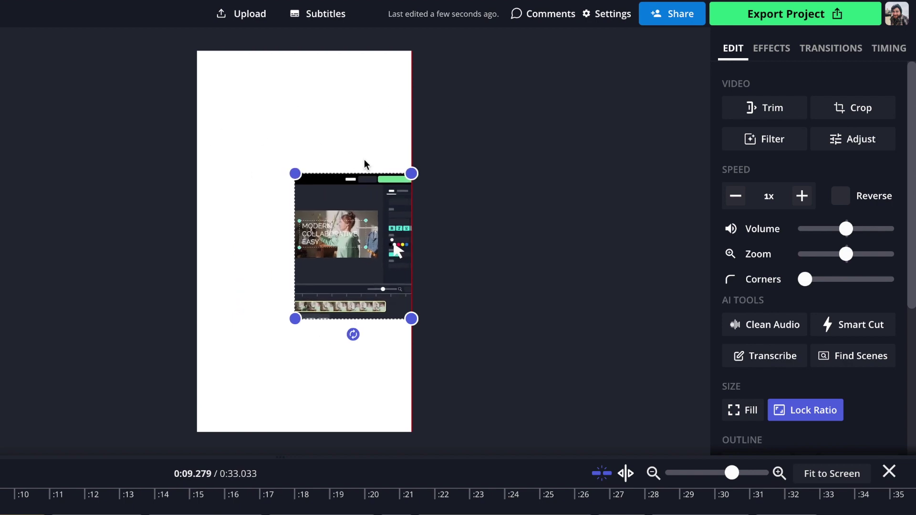
key(ctrl+z)
drag(360, 306, 359, 329)
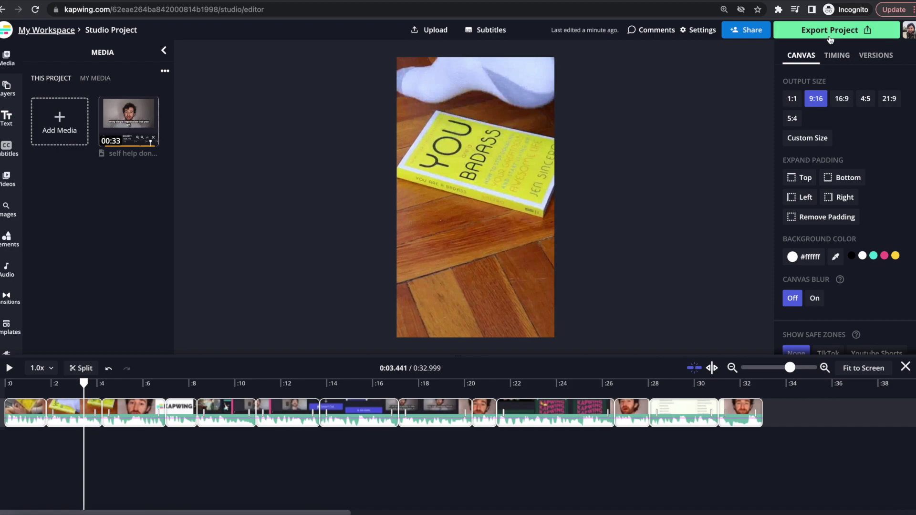
- Export the project as an MP4 at Auto resolution (1080 × 1920)
click(829, 33)
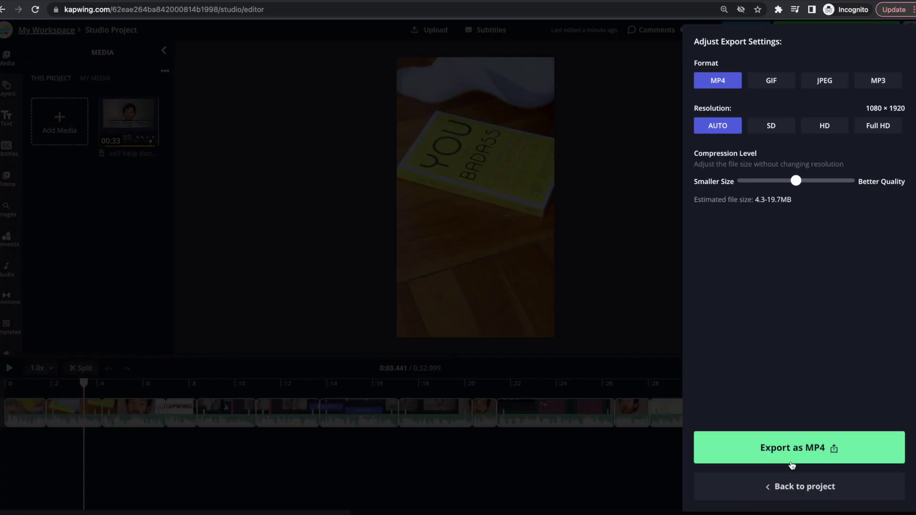
click(792, 465)
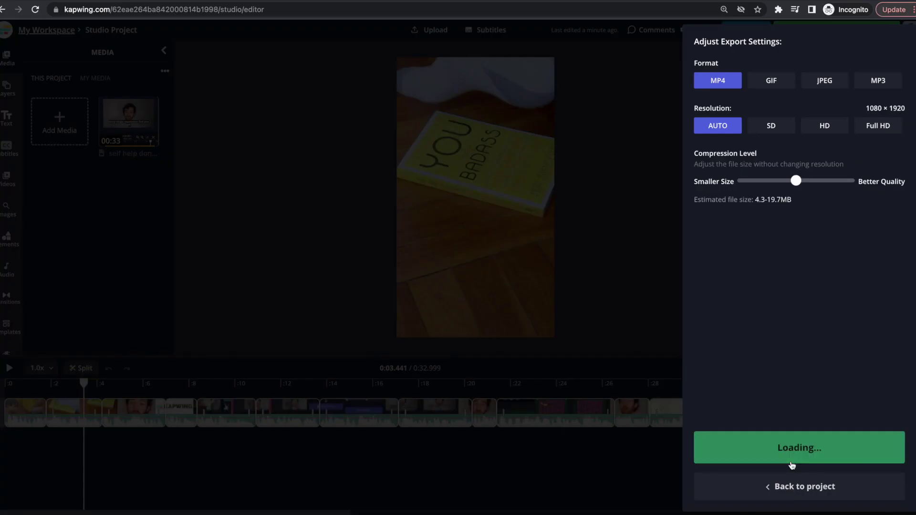